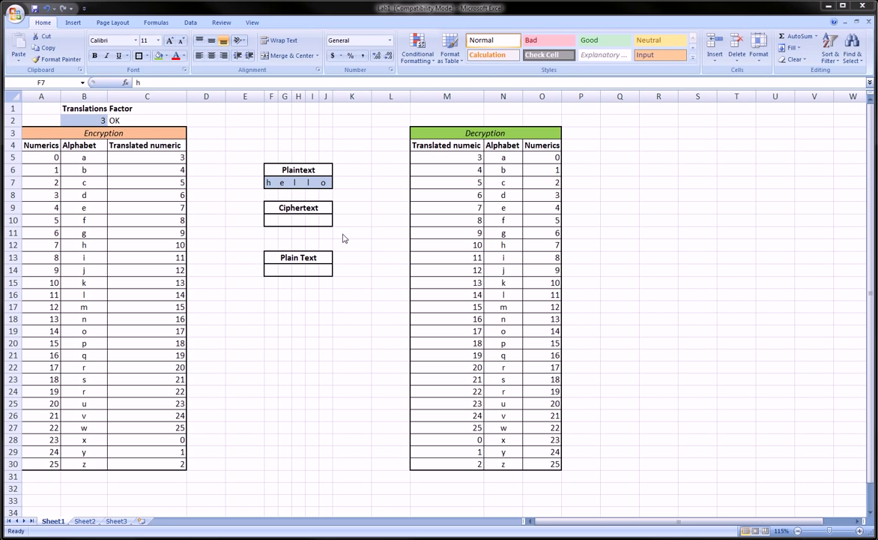
Step: Highlight the Encryption table's Numerics and Translated numeric columns and the plaintext letters hello
left_click(272, 221)
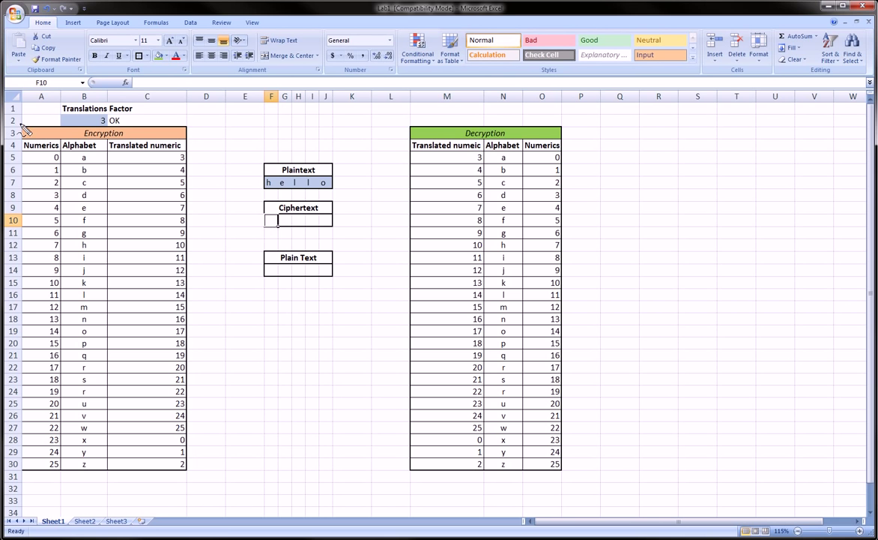
mouse_move(21, 123)
left_mouse_down()
mouse_move(191, 309)
mouse_move(43, 378)
mouse_move(68, 135)
mouse_move(101, 154)
left_mouse_up()
left_click_drag(31, 152, 180, 154)
left_click(272, 183)
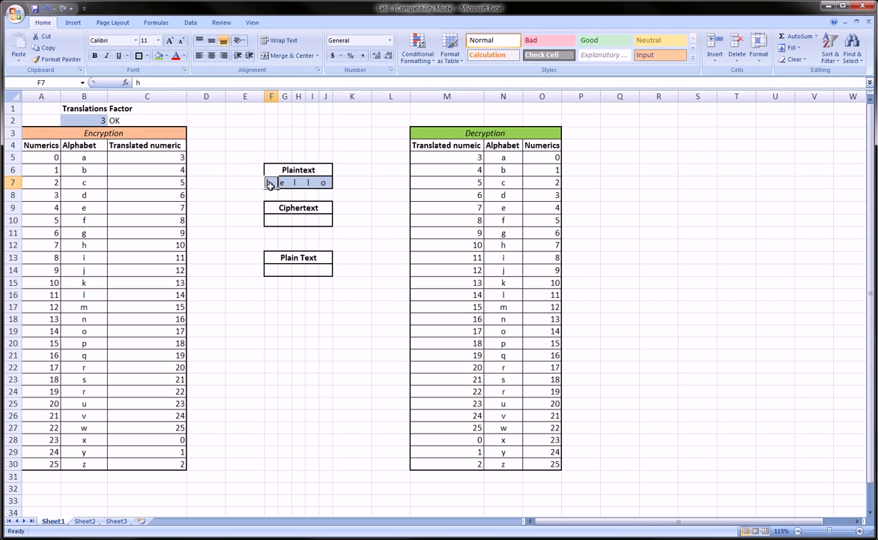
left_click(285, 183)
left_click(299, 183)
left_click(312, 183)
left_click(323, 183)
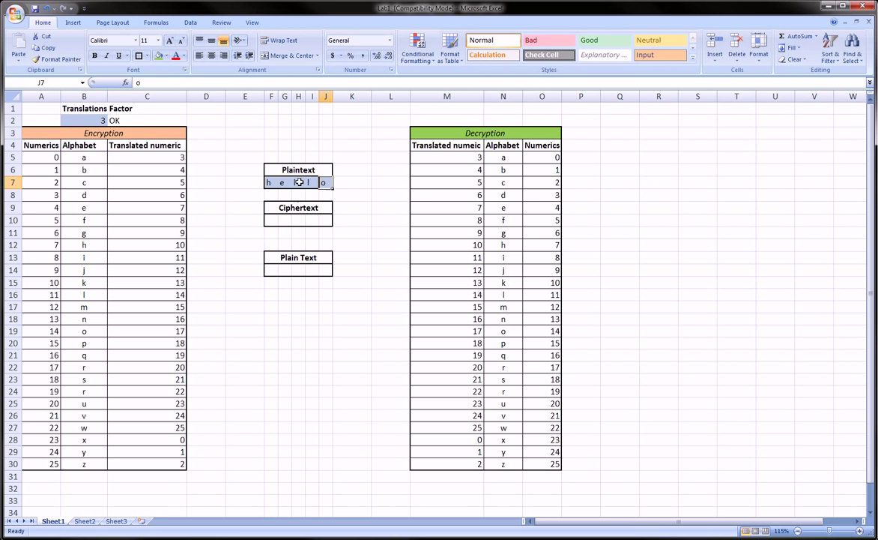
mouse_move(255, 156)
left_mouse_down()
mouse_move(343, 168)
mouse_move(288, 202)
mouse_move(259, 149)
left_mouse_up()
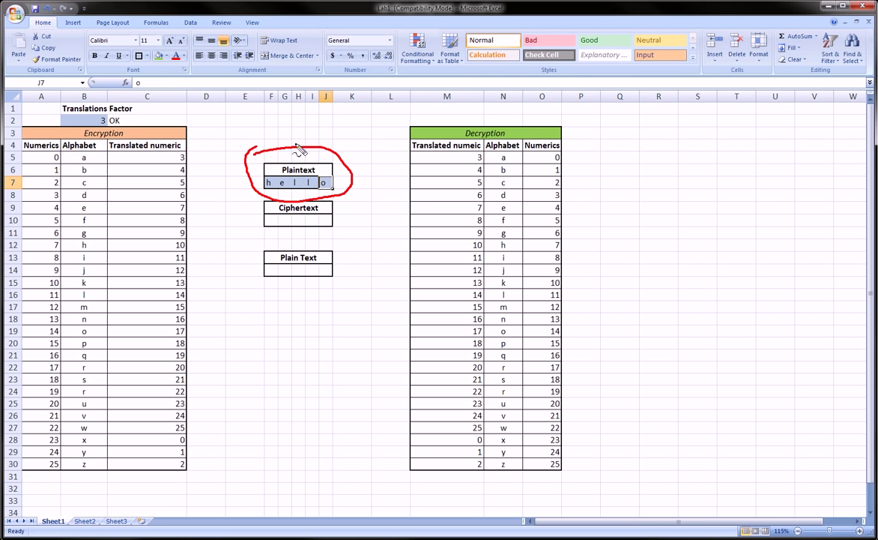
key("Escape")
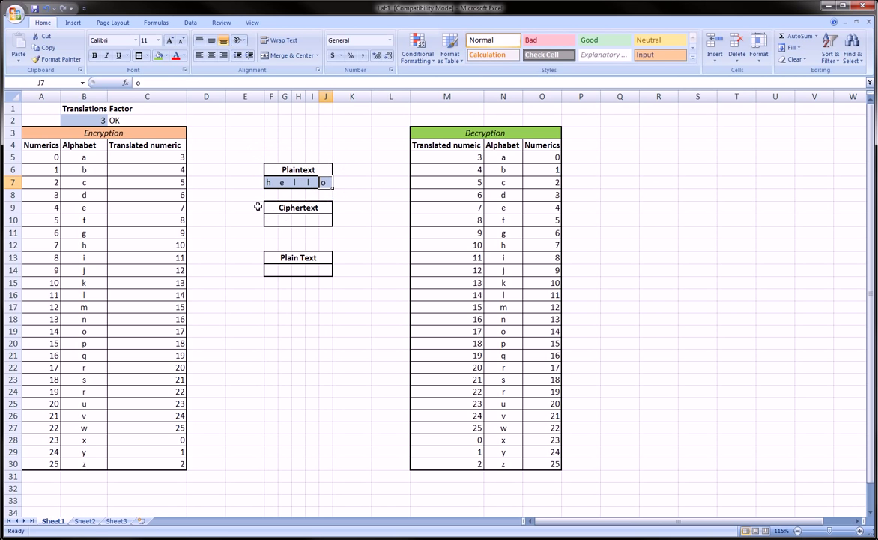
mouse_move(240, 207)
left_mouse_down()
mouse_move(271, 197)
mouse_move(329, 201)
mouse_move(288, 245)
mouse_move(334, 204)
mouse_move(341, 216)
left_mouse_up()
key("Escape")
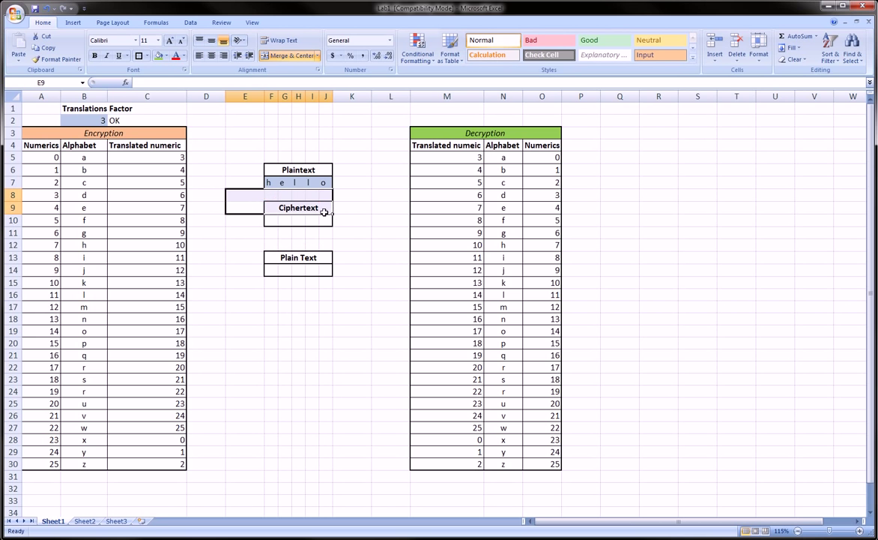
Step: Annotate how plaintext h in F7 traces through the Alphabet column to 10 in C12
left_click(269, 183)
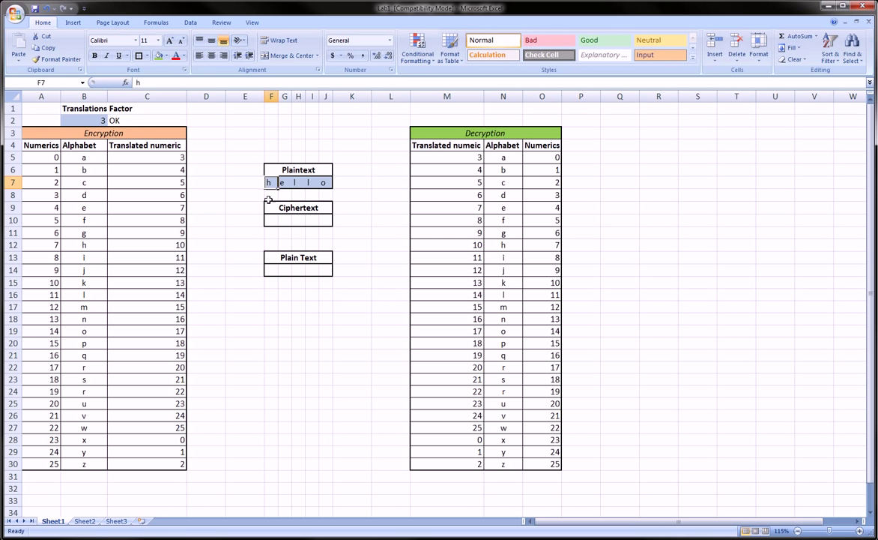
mouse_move(262, 183)
left_mouse_down()
mouse_move(278, 180)
mouse_move(272, 193)
mouse_move(260, 183)
mouse_move(281, 217)
left_mouse_up()
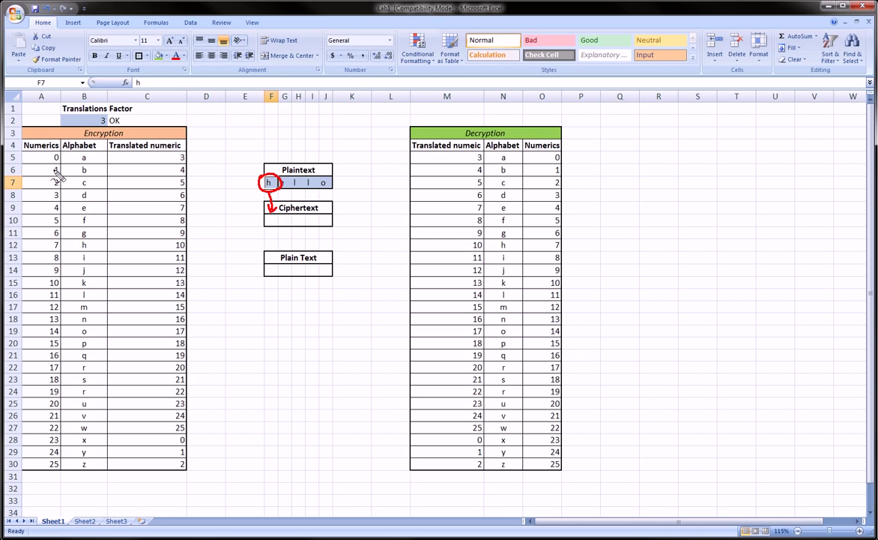
mouse_move(75, 128)
left_mouse_down()
mouse_move(135, 136)
mouse_move(74, 139)
mouse_move(81, 127)
left_mouse_up()
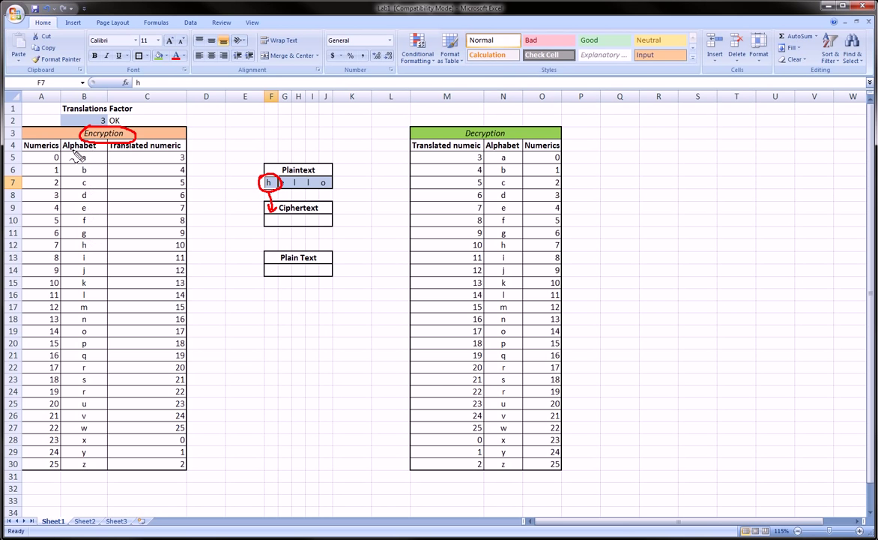
mouse_move(65, 149)
left_mouse_down()
mouse_move(94, 135)
mouse_move(67, 147)
mouse_move(78, 152)
mouse_move(85, 180)
mouse_move(83, 274)
mouse_move(89, 268)
left_mouse_up()
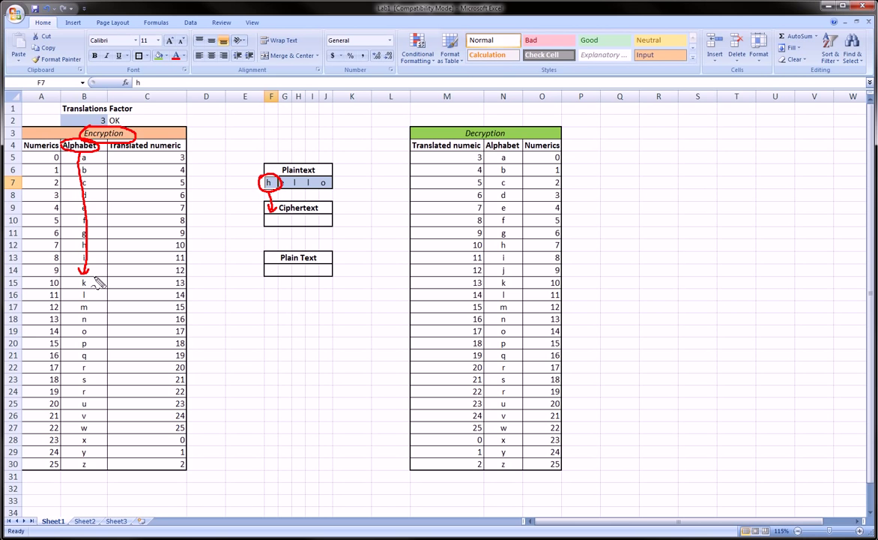
key("e")
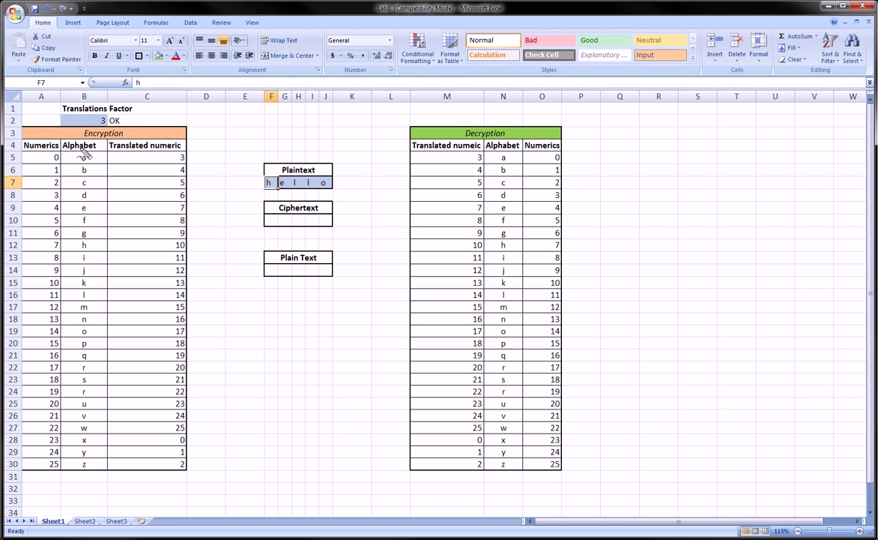
mouse_move(62, 141)
left_mouse_down()
mouse_move(97, 147)
mouse_move(83, 152)
mouse_move(88, 194)
mouse_move(78, 238)
mouse_move(96, 255)
mouse_move(75, 238)
mouse_move(132, 253)
mouse_move(189, 239)
mouse_move(177, 254)
mouse_move(180, 238)
left_mouse_up()
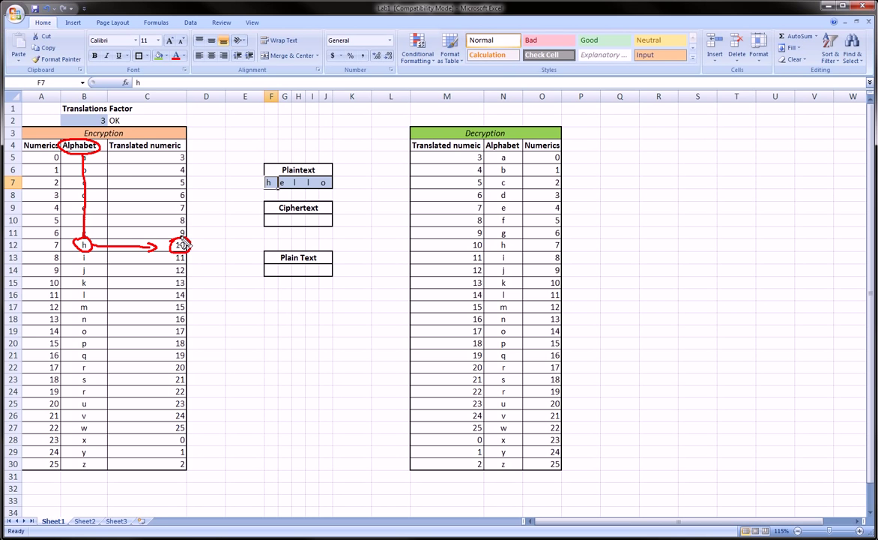
mouse_move(183, 244)
left_mouse_down()
mouse_move(153, 162)
mouse_move(125, 119)
mouse_move(81, 104)
mouse_move(62, 127)
mouse_move(42, 133)
mouse_move(47, 126)
mouse_move(42, 135)
mouse_move(61, 139)
mouse_move(58, 153)
mouse_move(22, 146)
mouse_move(47, 161)
mouse_move(42, 287)
mouse_move(75, 288)
mouse_move(84, 273)
mouse_move(93, 283)
mouse_move(87, 295)
mouse_move(76, 288)
left_mouse_up()
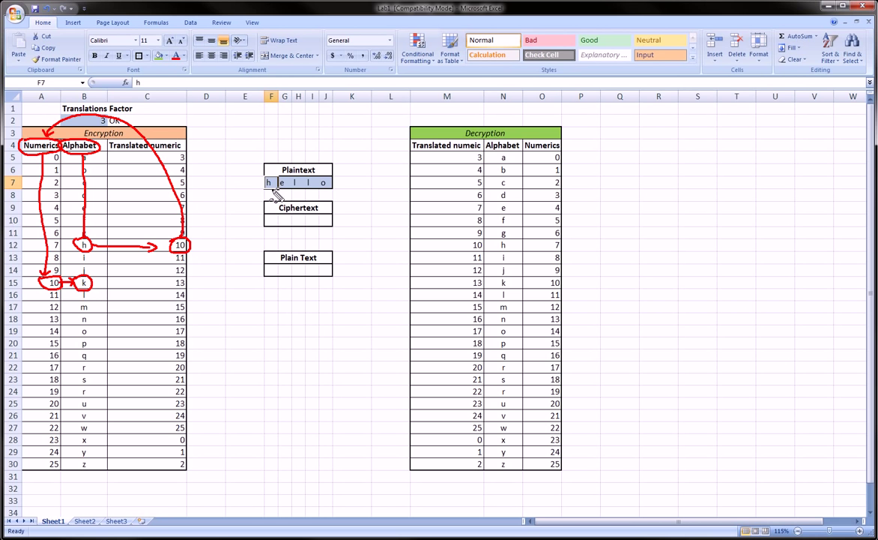
mouse_move(270, 188)
left_mouse_down()
mouse_move(279, 215)
mouse_move(272, 226)
left_mouse_up()
mouse_move(280, 179)
left_mouse_down()
mouse_move(341, 187)
mouse_move(296, 192)
mouse_move(277, 177)
left_mouse_up()
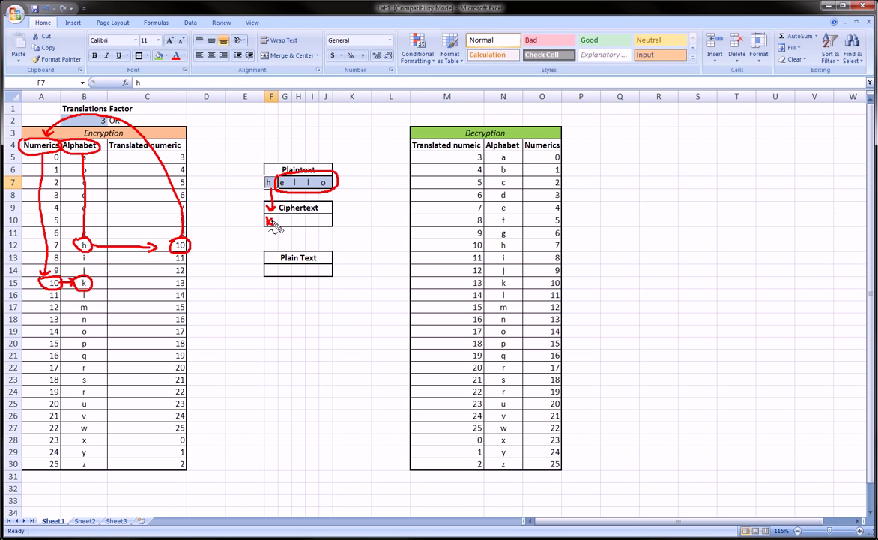
key("Escape")
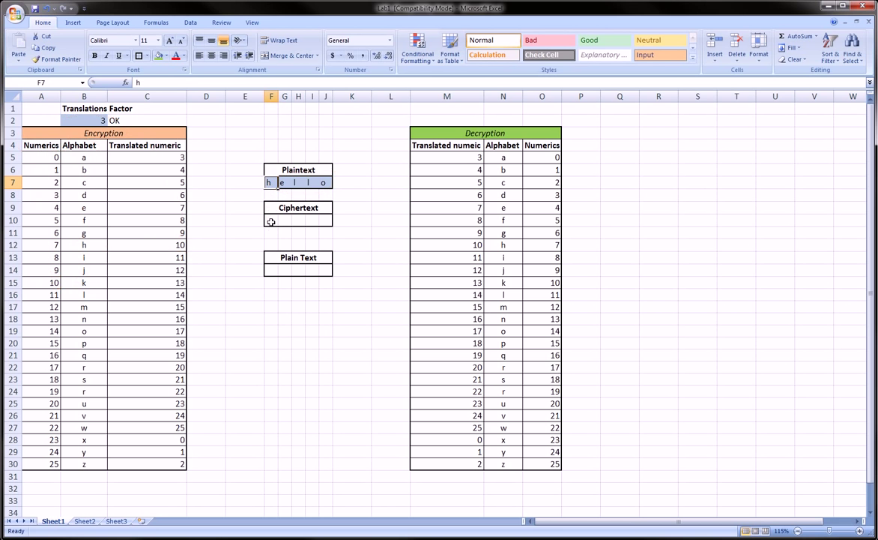
Step: Start F10's formula as =vlookup(F7,B5:C30 using plaintext h and the encryption table
left_click(271, 222)
type("=")
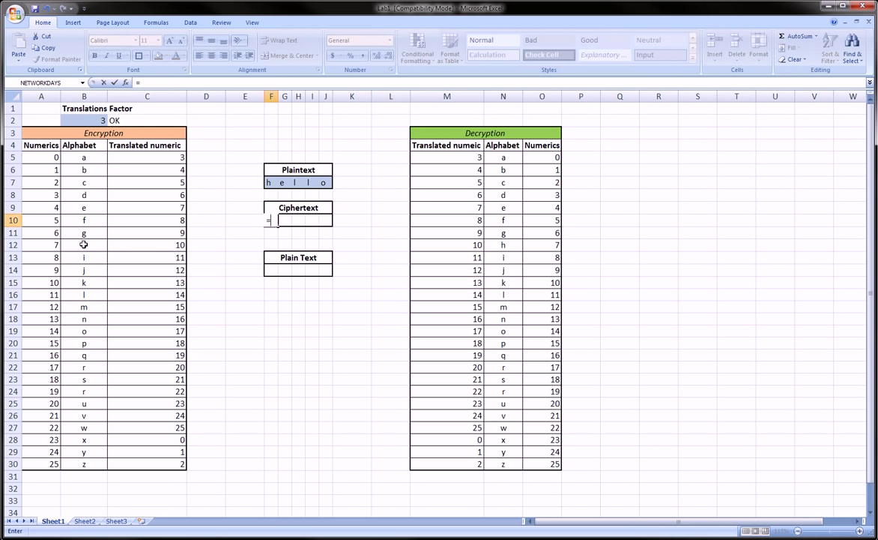
left_click_drag(84, 245, 160, 245)
key("BackSpace")
key("BackSpace")
key("BackSpace")
key("BackSpace")
key("BackSpace")
key("BackSpace")
key("BackSpace")
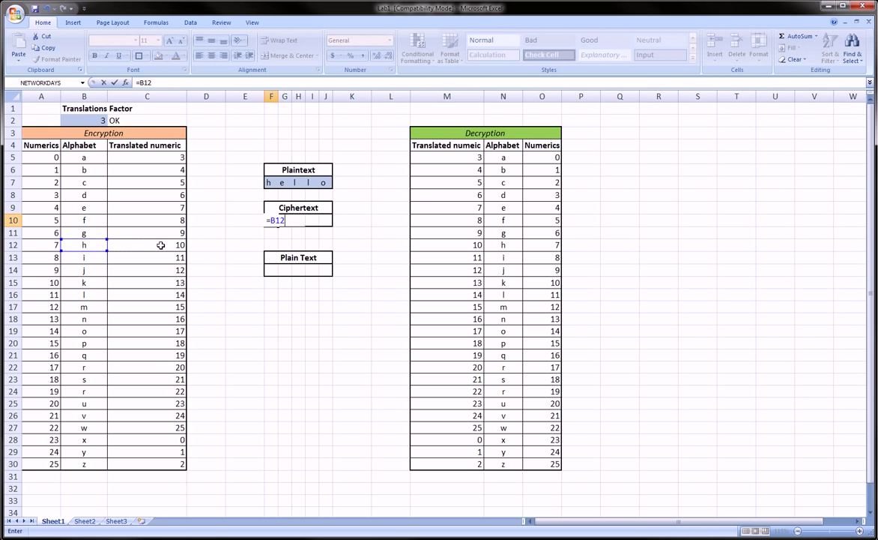
type("vlook")
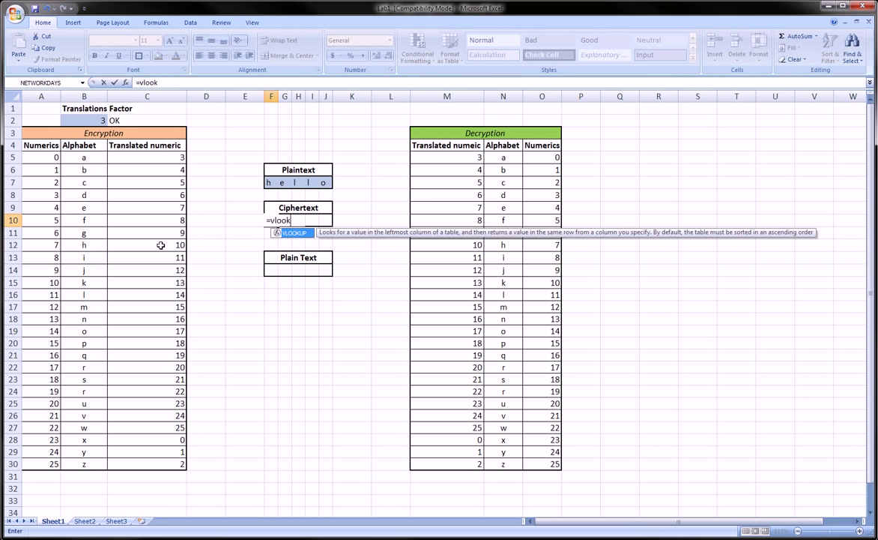
type("up(")
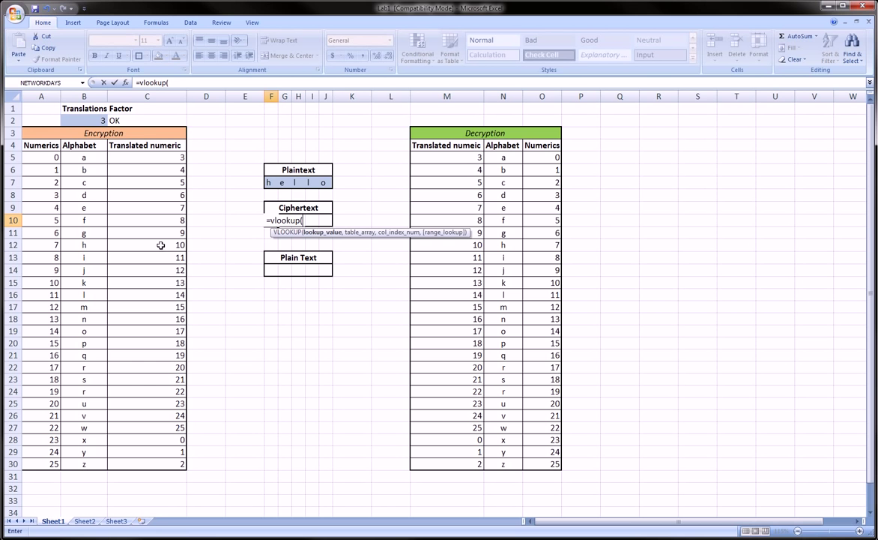
left_click(268, 182)
type(",")
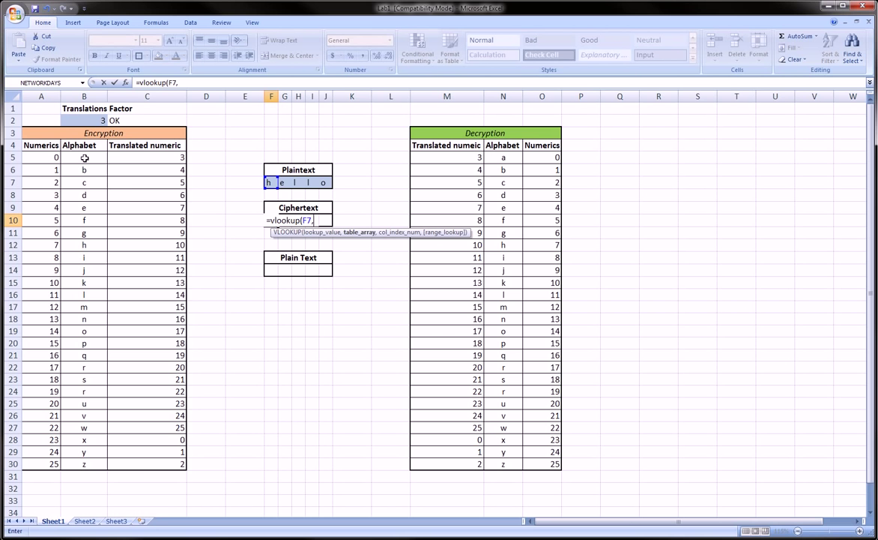
left_click_drag(84, 157, 142, 464)
Step: Make the lookup range absolute as $B$5:$C$30
left_click(178, 82)
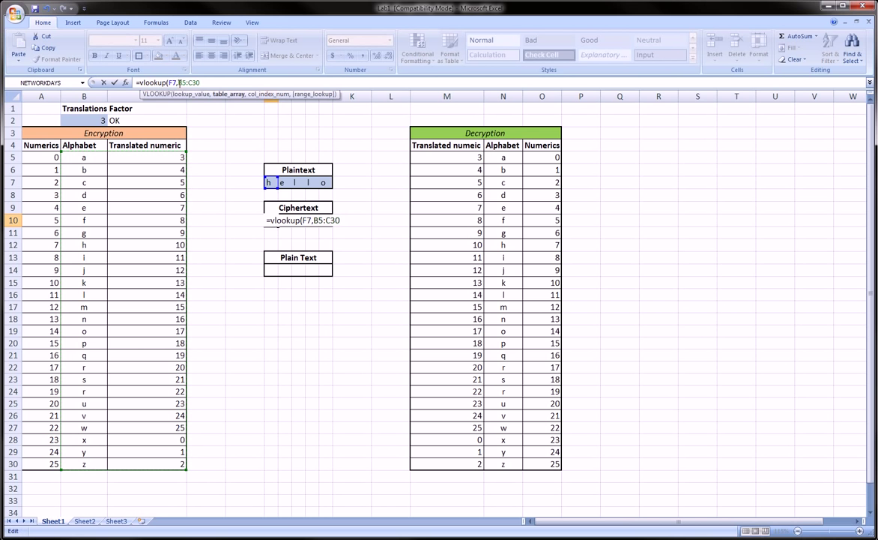
type("$")
left_click(187, 83)
type("$")
left_click(197, 82)
type("$")
left_click(204, 82)
type("$30,")
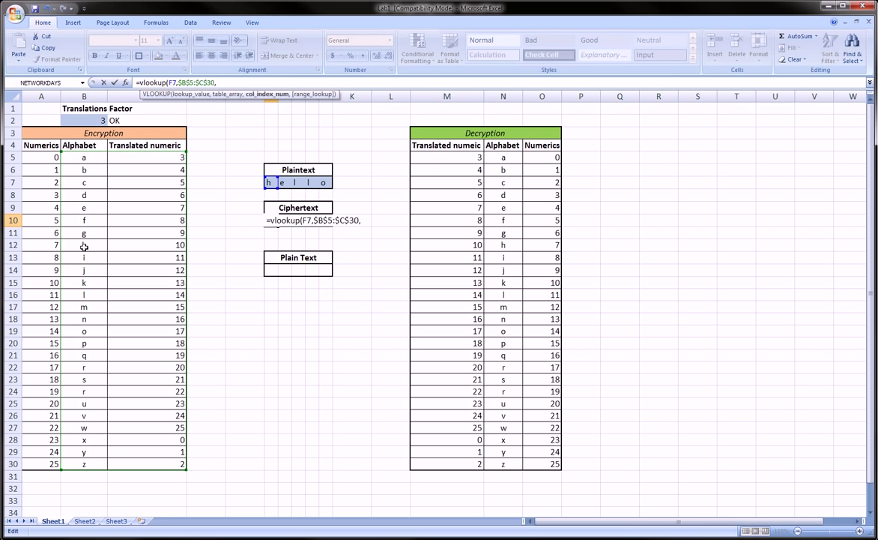
Step: Complete the formula with column 2 and FALSE: =VLOOKUP(F7,$B$5:$C$30,2,FALSE)
mouse_move(86, 238)
left_mouse_down()
mouse_move(75, 240)
mouse_move(84, 255)
mouse_move(81, 248)
mouse_move(142, 246)
left_mouse_up()
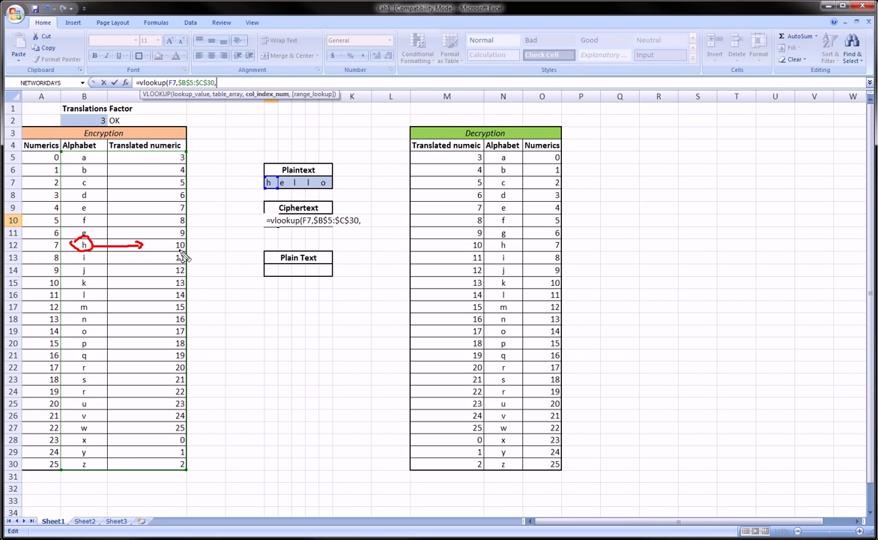
left_click_drag(83, 154, 91, 173)
left_click_drag(93, 164, 87, 153)
mouse_move(150, 159)
left_mouse_down()
mouse_move(146, 171)
mouse_move(173, 174)
mouse_move(154, 184)
mouse_move(169, 142)
left_mouse_up()
key("Escape")
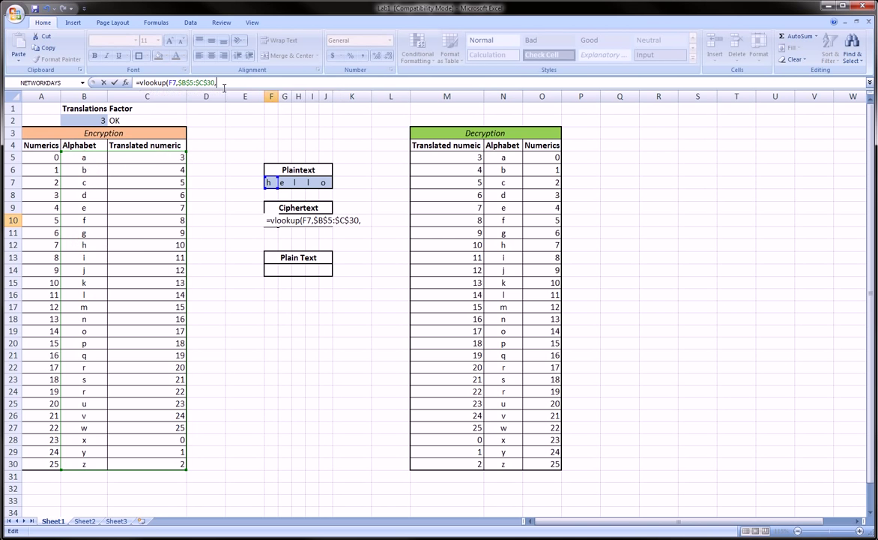
left_click(223, 86)
type("2")
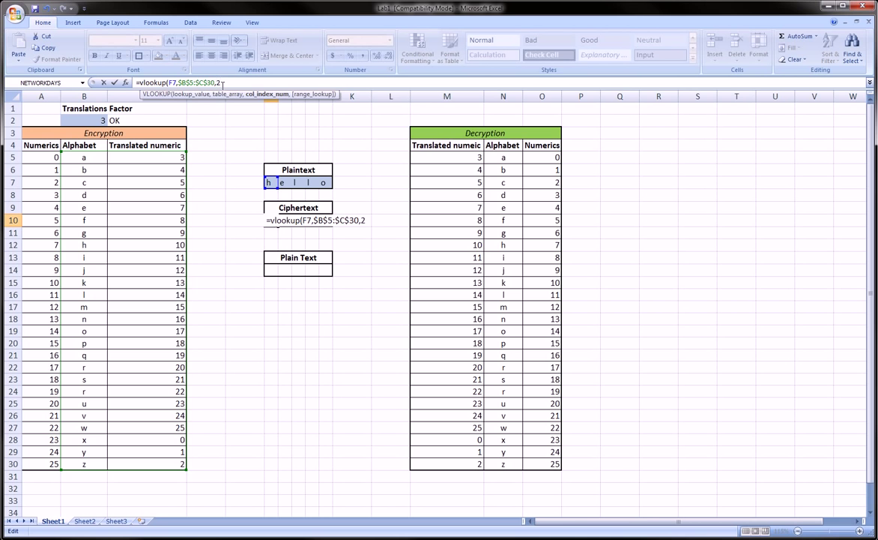
type(",false)")
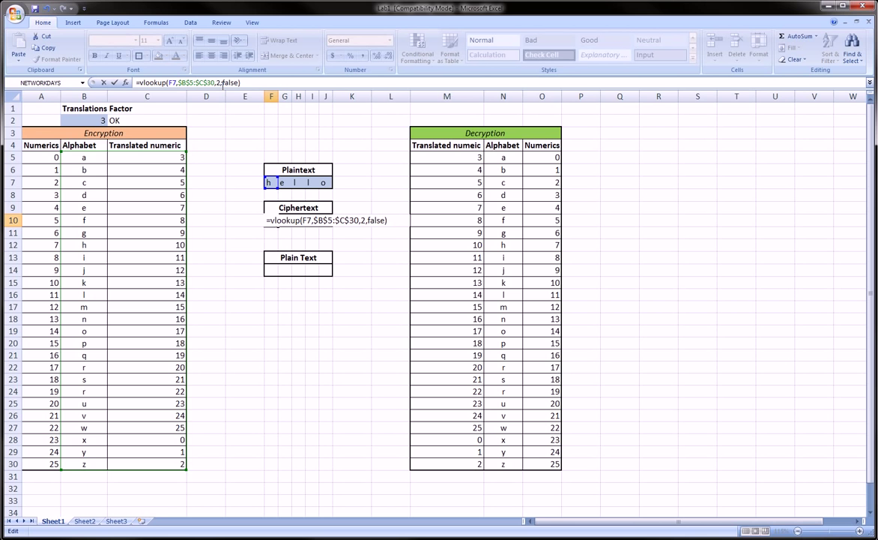
key("Return")
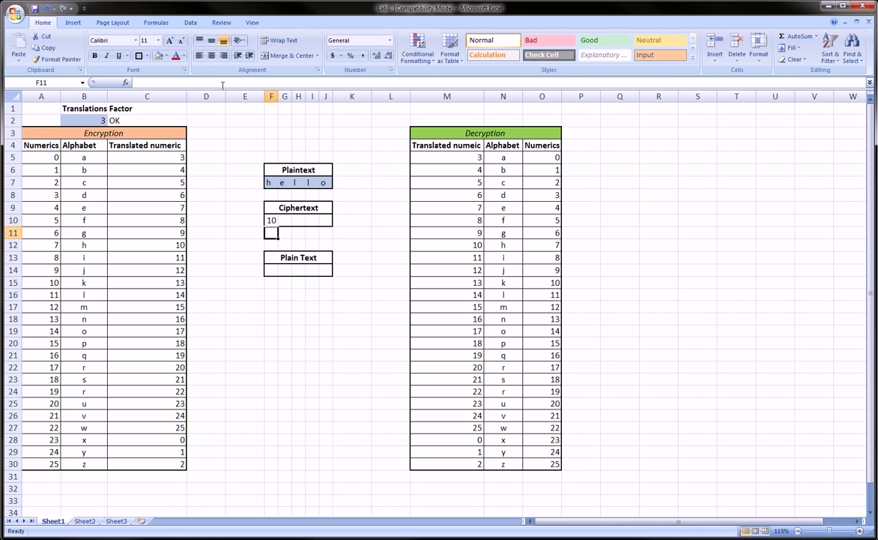
Step: Check F10's formula and highlight that h maps to 10
left_click(272, 219)
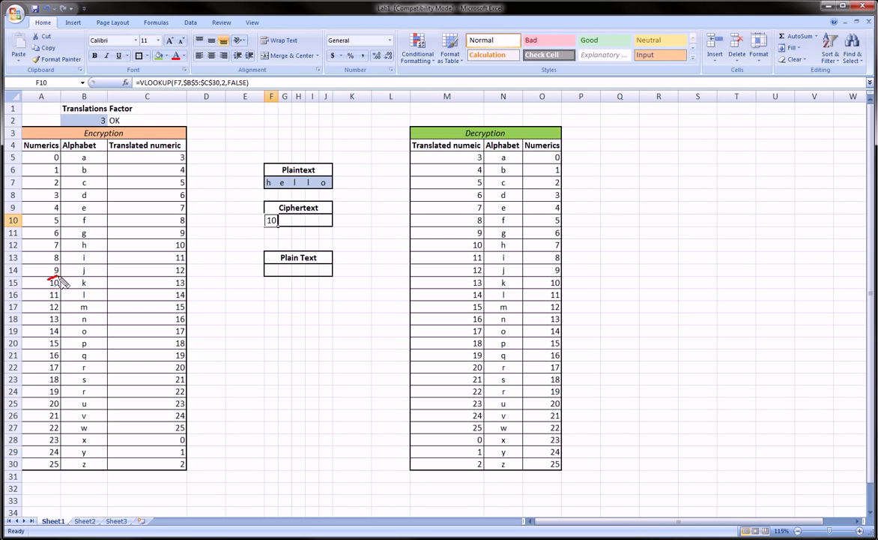
left_click_drag(51, 278, 84, 296)
key("Escape")
Step: Prefix F10's formula with an outer vlookup( taking the h lookup as its lookup value, then add a comma
left_click(140, 83)
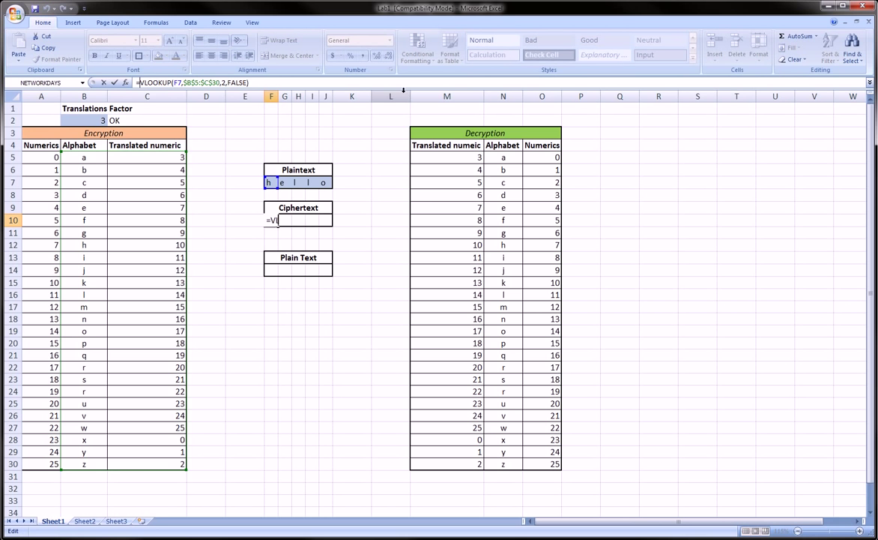
type("vlookup(")
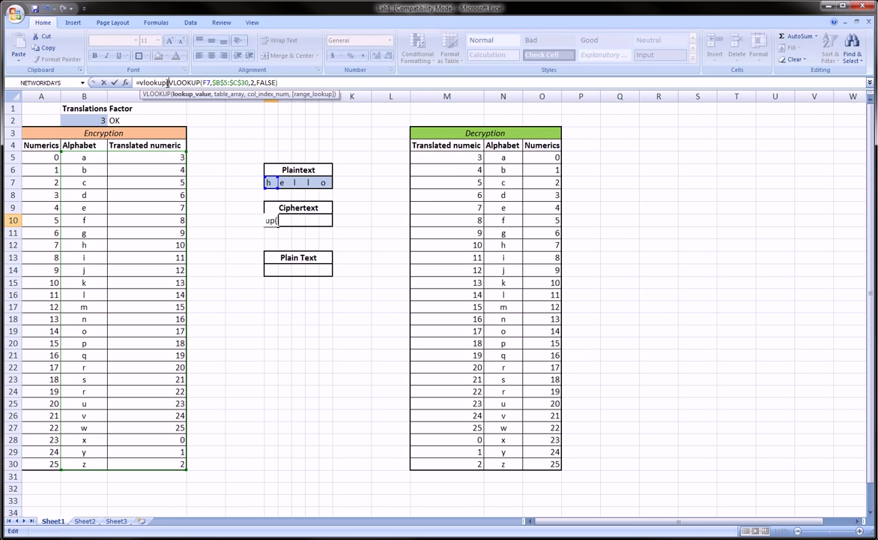
left_click_drag(166, 83, 277, 82)
type("4")
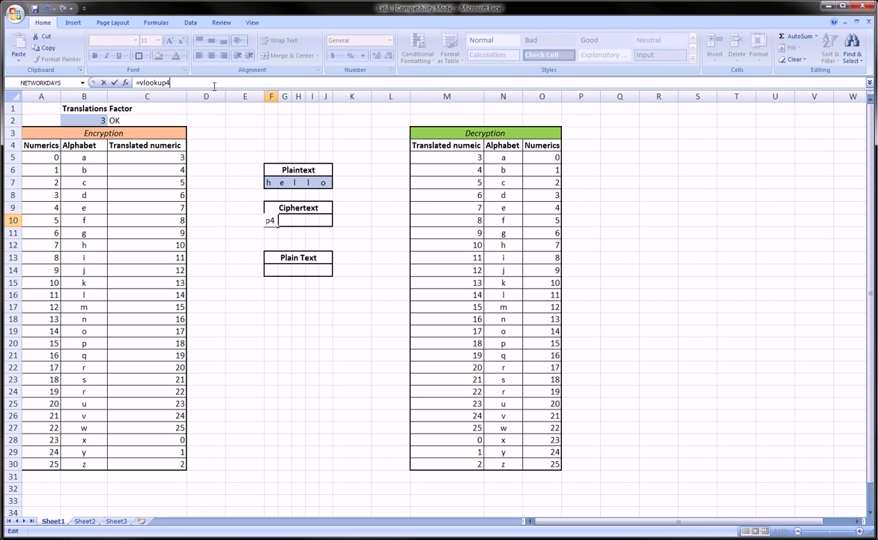
key("ctrl+z")
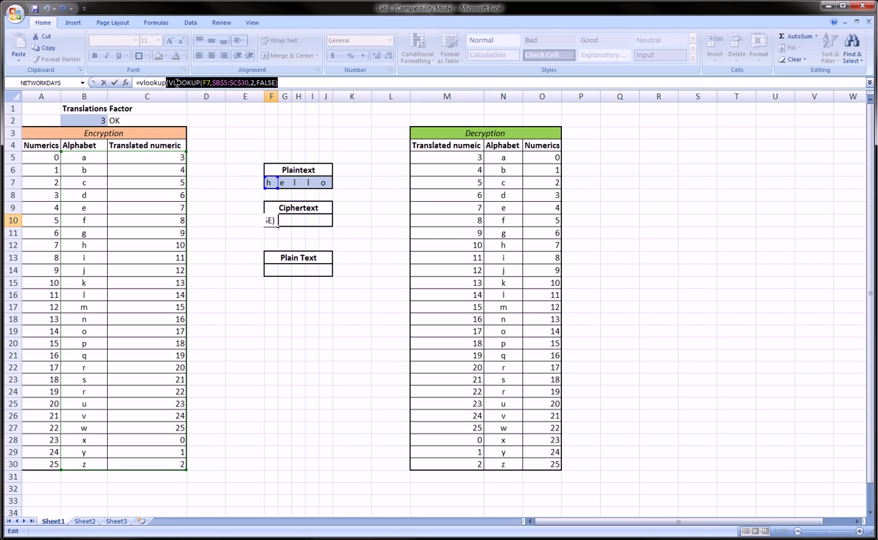
mouse_move(163, 84)
left_mouse_down()
mouse_move(217, 66)
mouse_move(264, 72)
mouse_move(235, 102)
mouse_move(159, 88)
mouse_move(177, 77)
left_mouse_up()
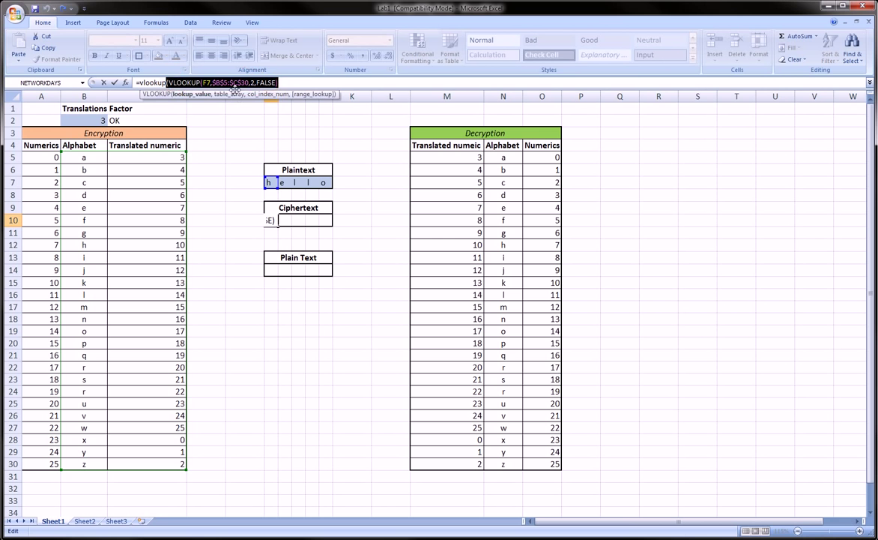
key("End")
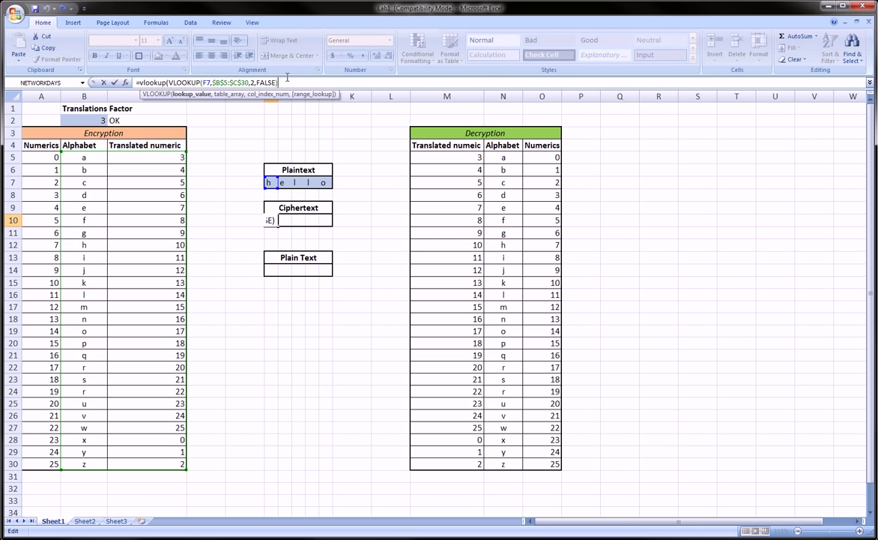
type(",")
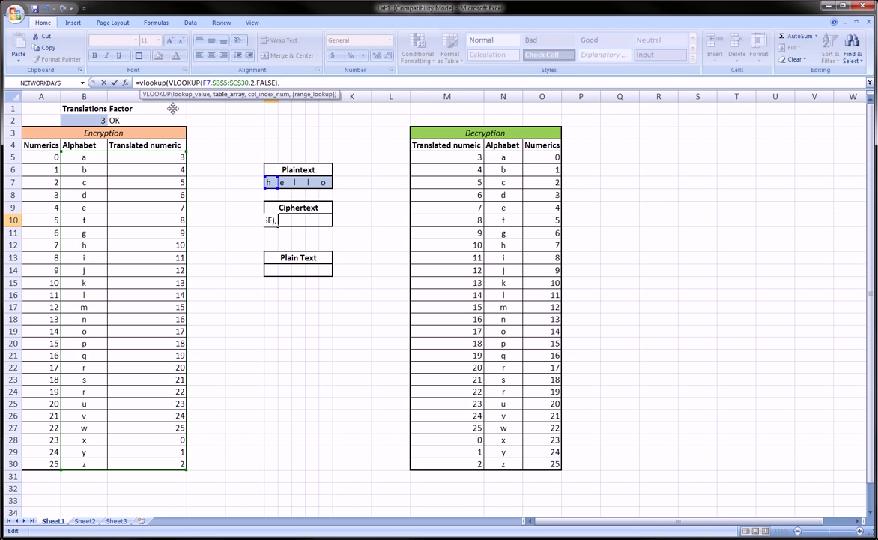
Step: Add the outer lookup's table range as absolute $A$5:$B$30
left_click(43, 159)
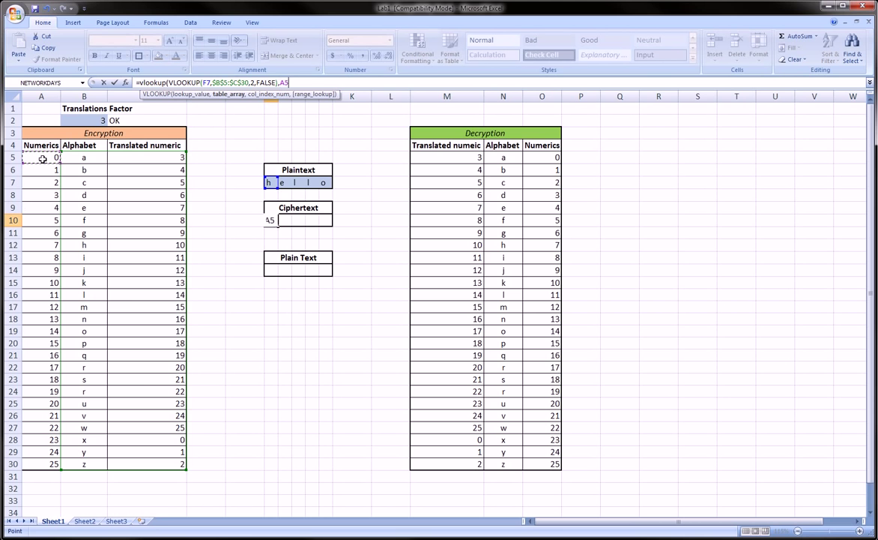
left_click_drag(42, 159, 74, 462)
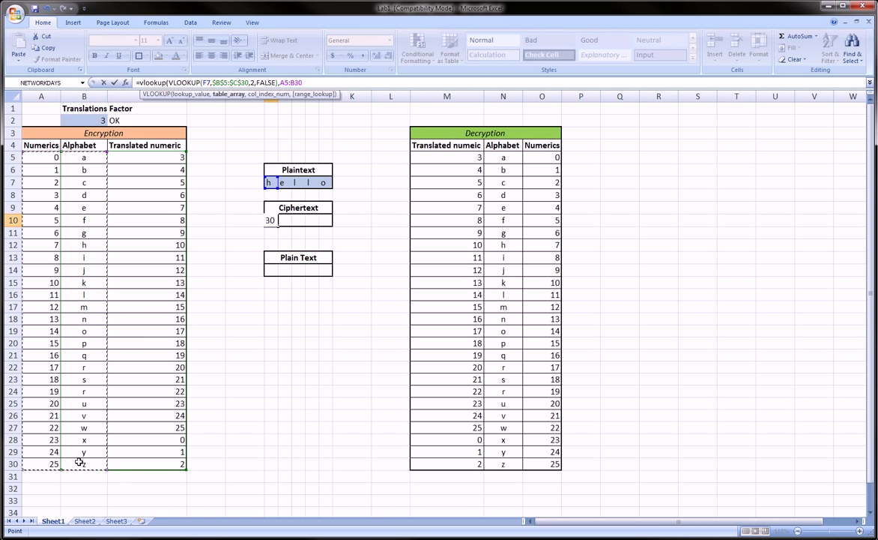
left_click(281, 83)
type("$")
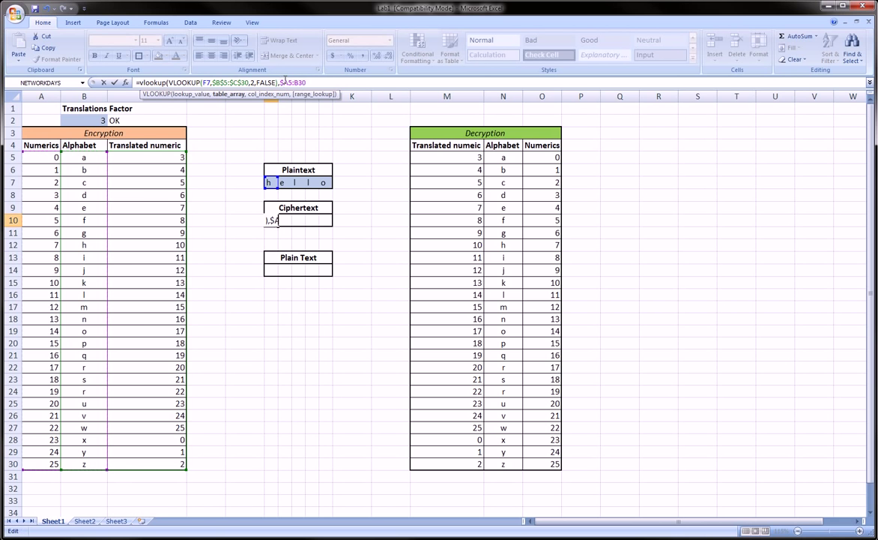
left_click(287, 81)
type("$")
left_click(298, 82)
type("$")
left_click(308, 82)
type("$")
Step: Finish with column 2 and FALSE so F10 shows k, since 10 maps to k
left_click(316, 82)
type(",")
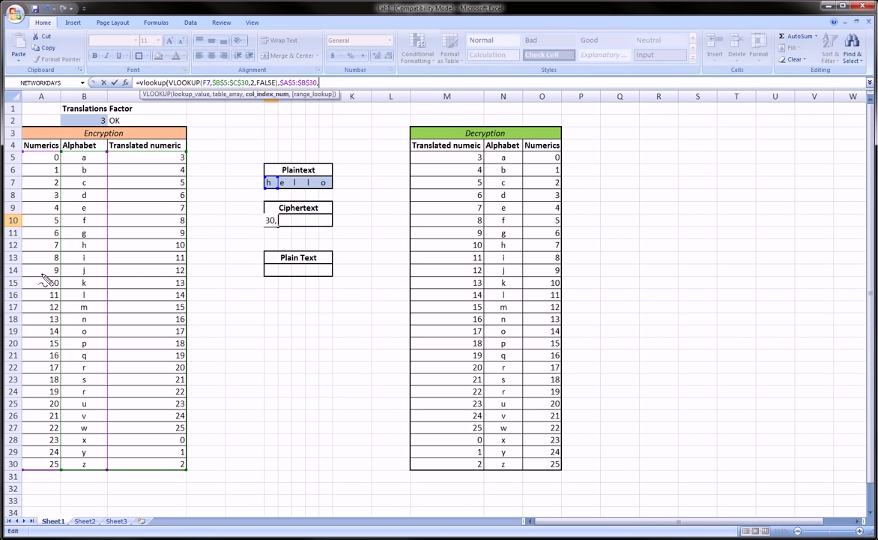
mouse_move(49, 273)
left_mouse_down()
mouse_move(57, 288)
mouse_move(43, 280)
mouse_move(75, 284)
mouse_move(74, 271)
left_mouse_up()
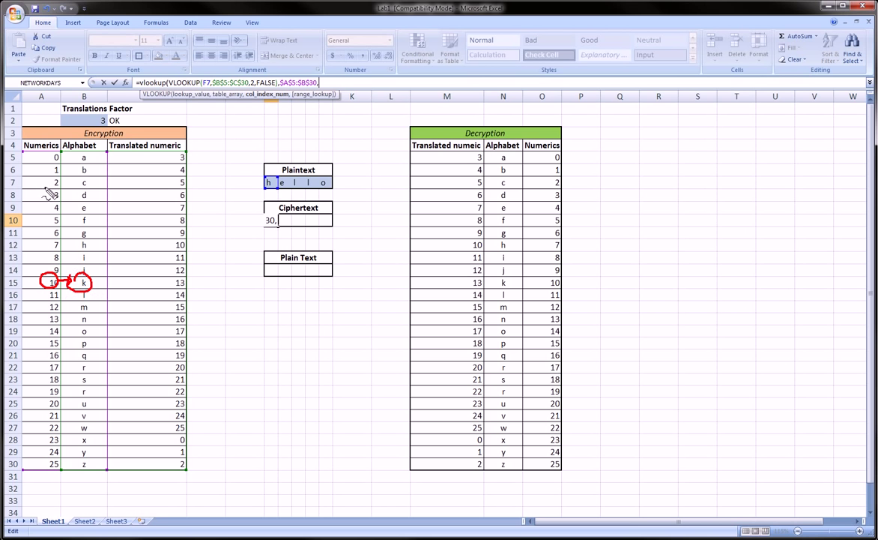
mouse_move(34, 183)
left_mouse_down()
mouse_move(45, 181)
mouse_move(44, 202)
mouse_move(34, 182)
mouse_move(88, 196)
mouse_move(94, 165)
left_mouse_up()
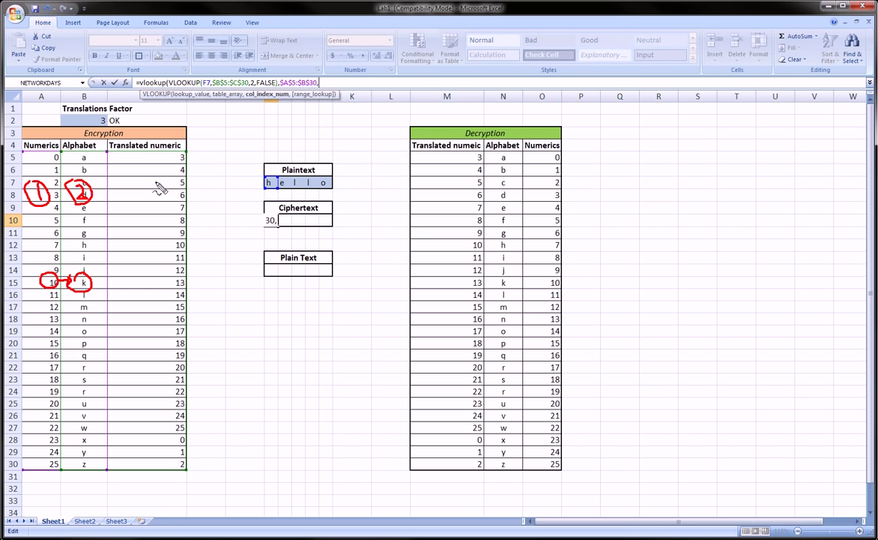
key("Escape")
type("2")
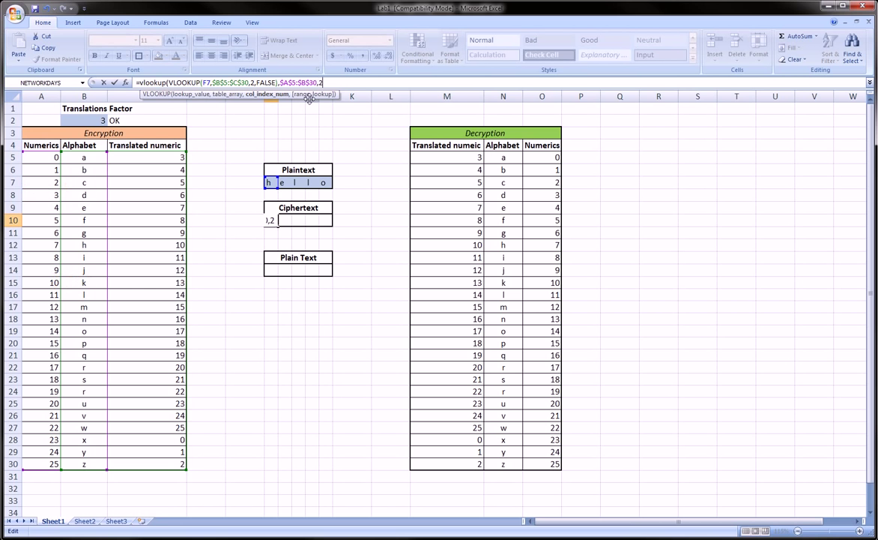
type(",false")
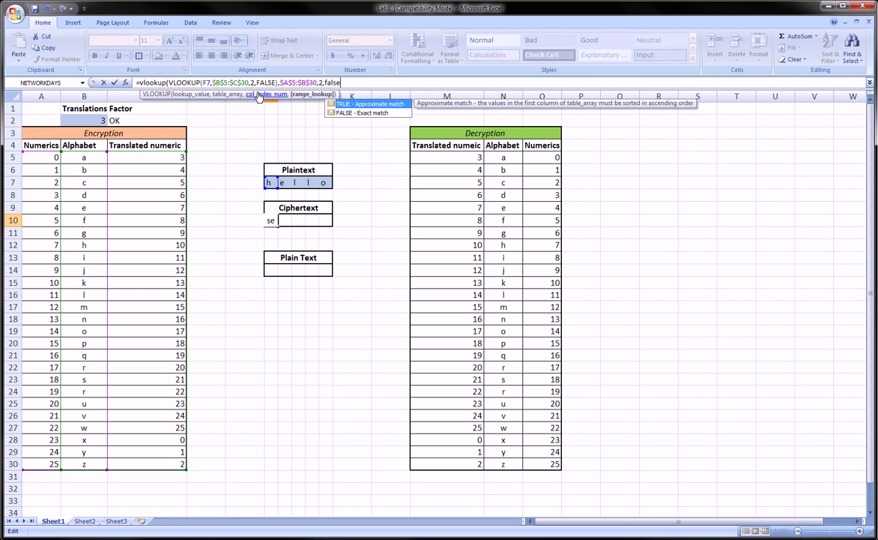
type(")")
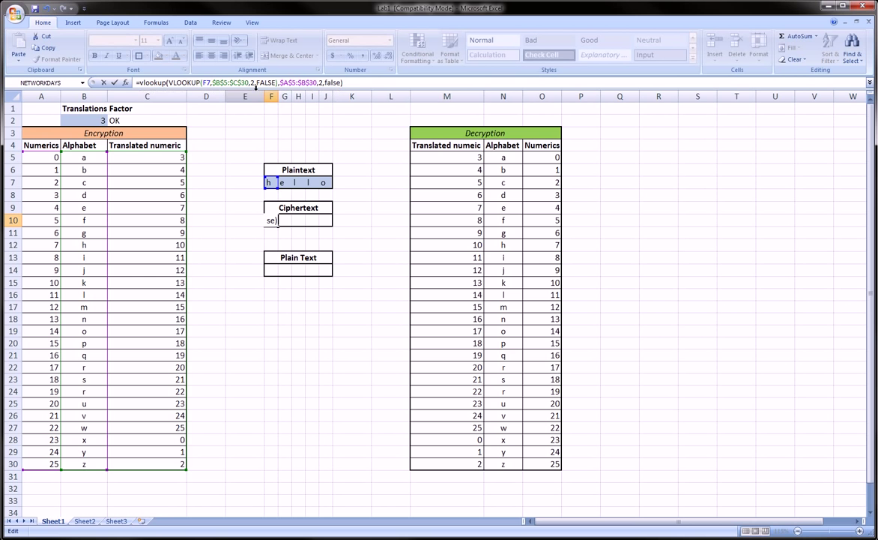
key("Return")
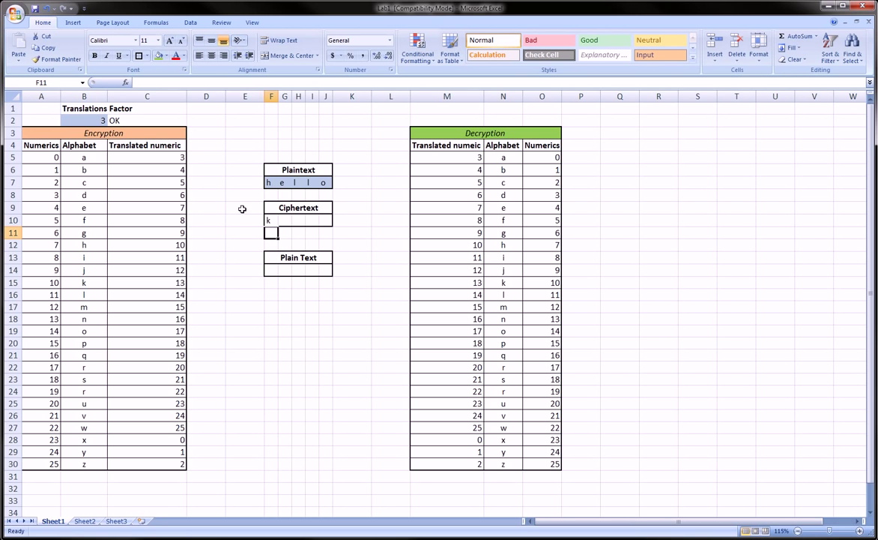
Step: Fill F10's nested formula across to J10 without formatting
left_click(273, 220)
left_click_drag(279, 226, 330, 222)
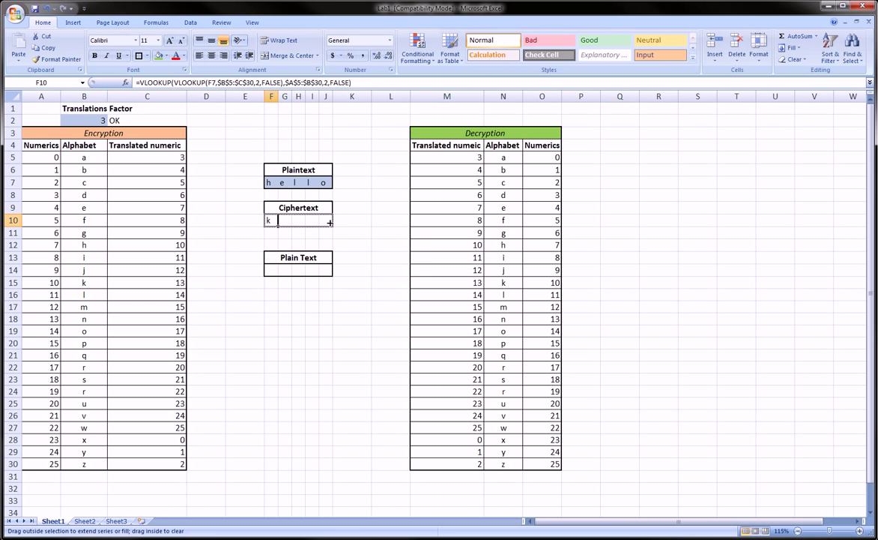
left_click_drag(330, 223, 330, 223)
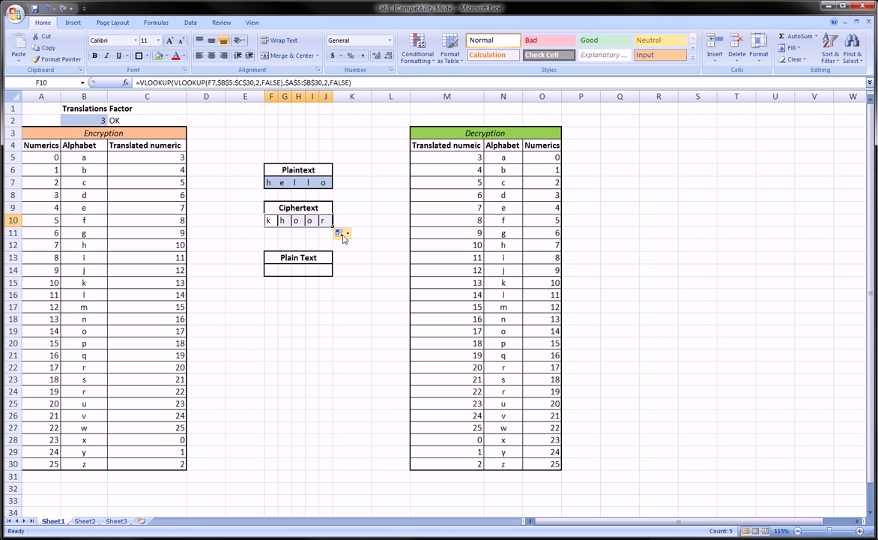
left_click(341, 233)
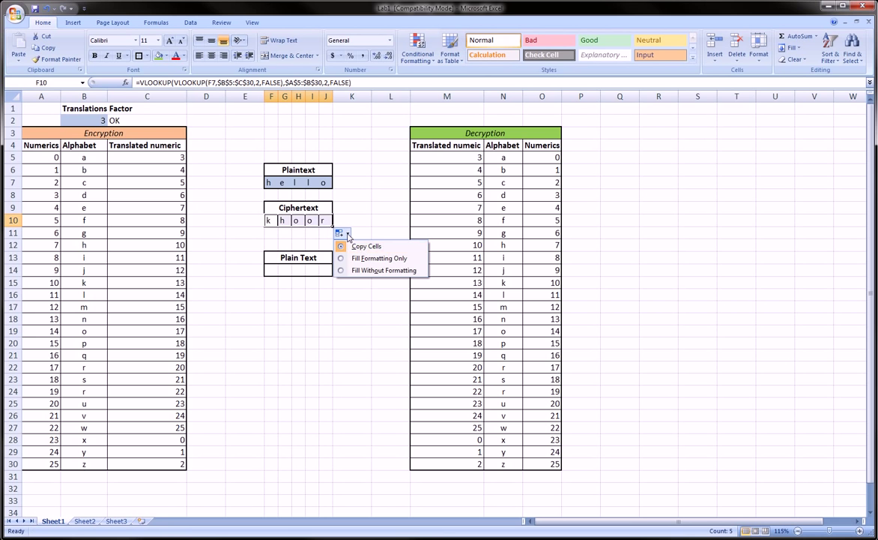
left_click(372, 267)
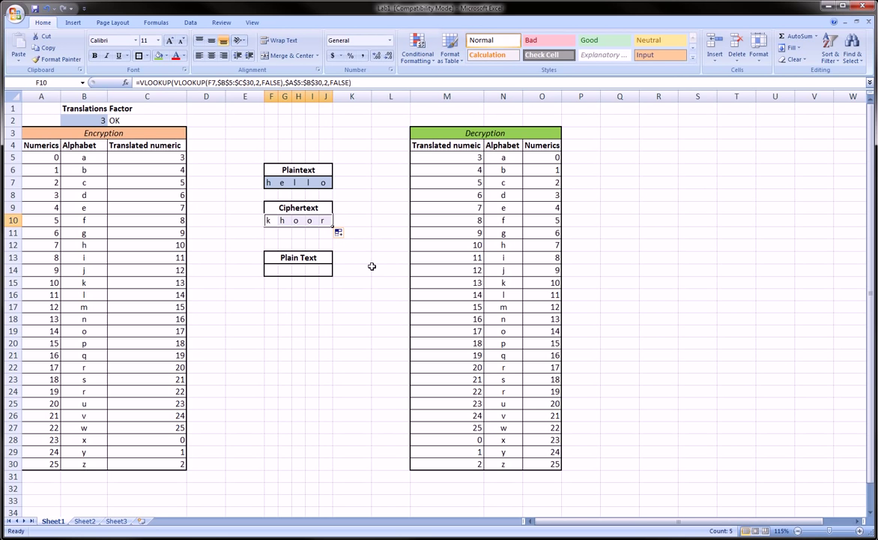
Step: Verify the ciphertext formulas in F10:J10 against the plaintext letters hello
left_click_drag(270, 182, 322, 181)
left_click(274, 220)
key("Right")
key("Right")
key("Right")
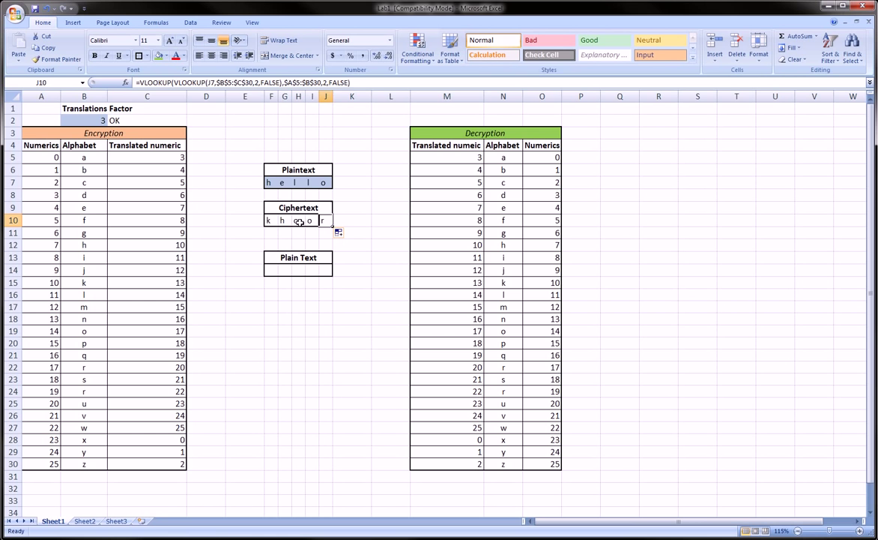
left_click(303, 184)
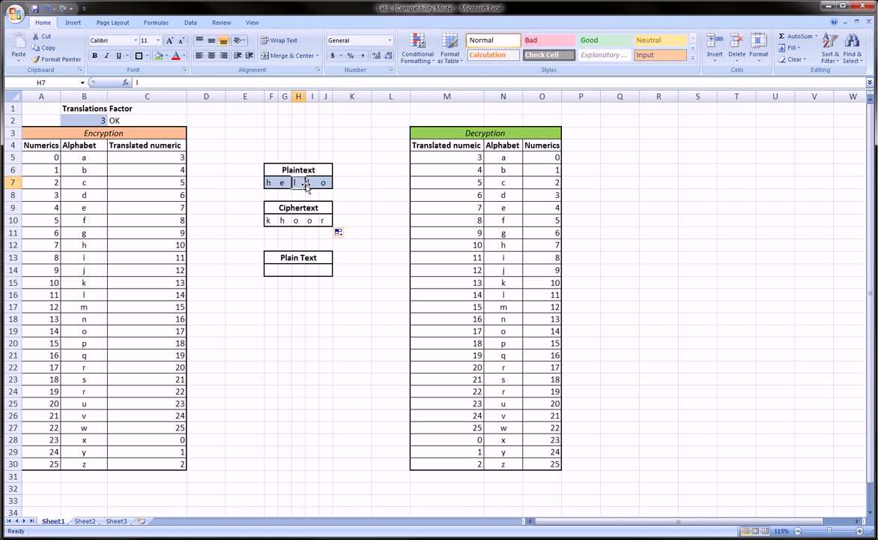
left_click(308, 219)
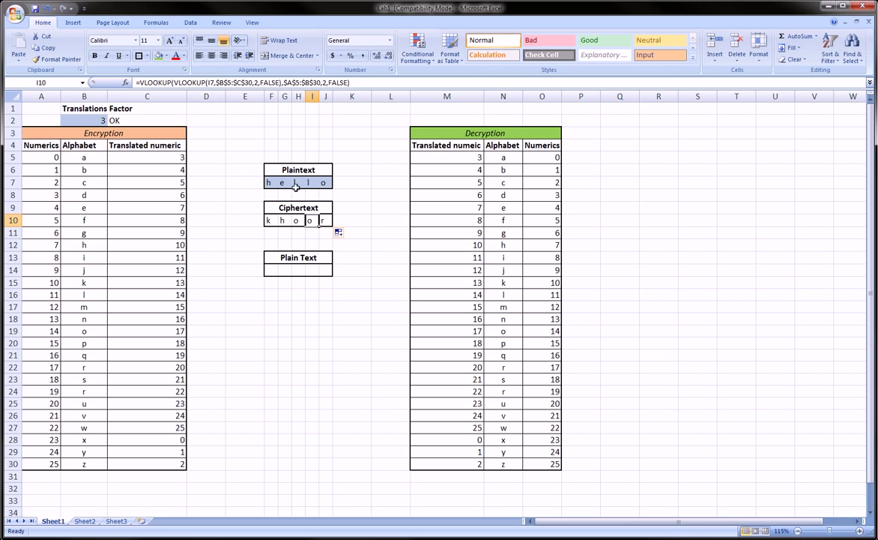
mouse_move(91, 159)
left_mouse_down()
mouse_move(94, 272)
mouse_move(141, 297)
mouse_move(184, 292)
left_mouse_up()
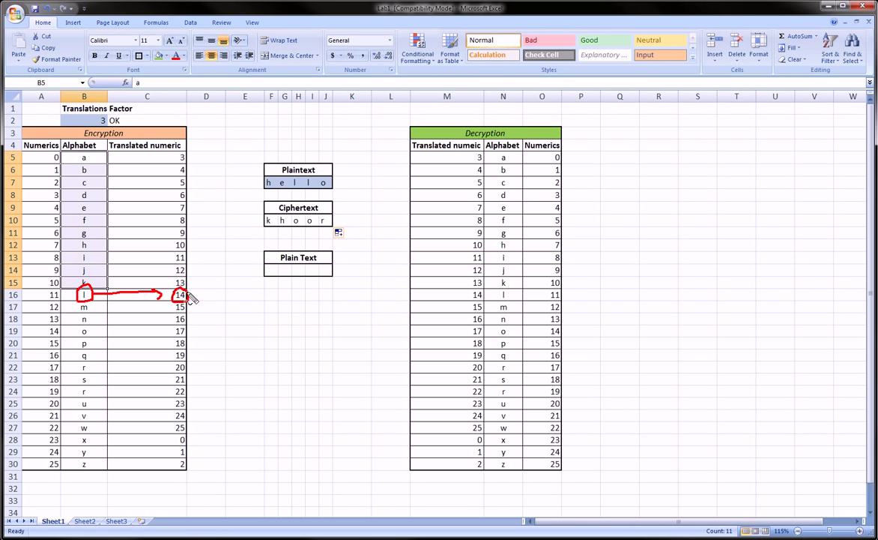
mouse_move(179, 285)
left_mouse_down()
mouse_move(173, 187)
mouse_move(58, 126)
mouse_move(46, 153)
mouse_move(55, 282)
mouse_move(47, 314)
mouse_move(56, 339)
mouse_move(124, 335)
mouse_move(249, 273)
mouse_move(295, 235)
left_mouse_up()
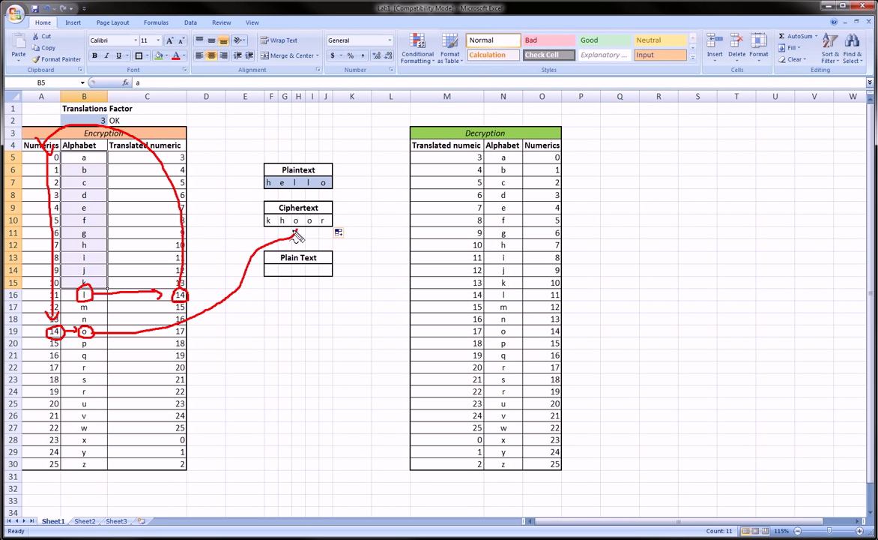